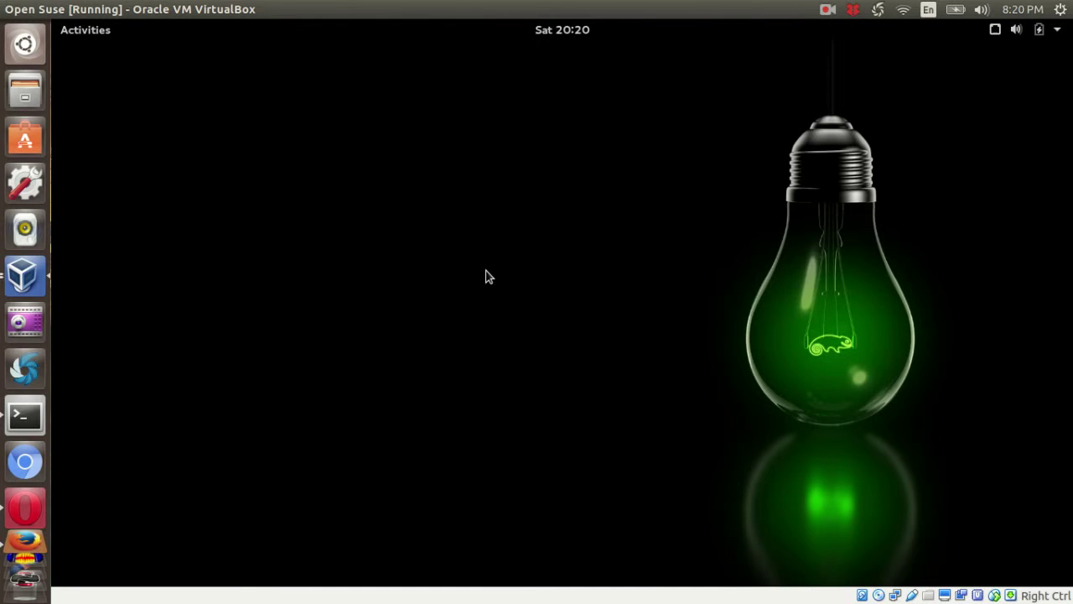
# Step: Launch GNOME Terminal by searching 'ter' in Activities
pyautogui.click(96, 37)
pyautogui.click(486, 71)
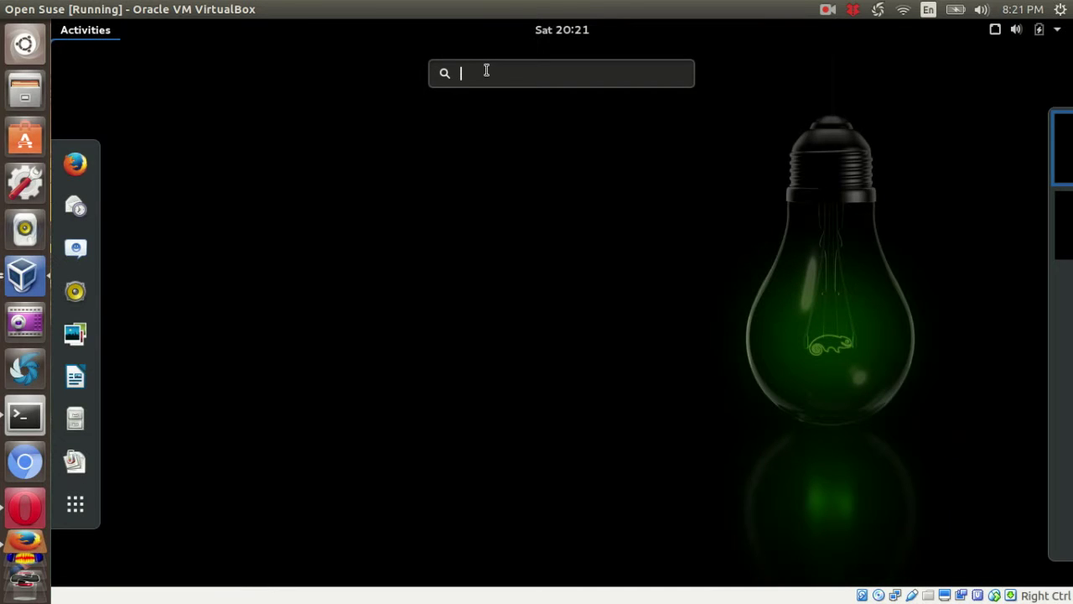
pyautogui.write('te')
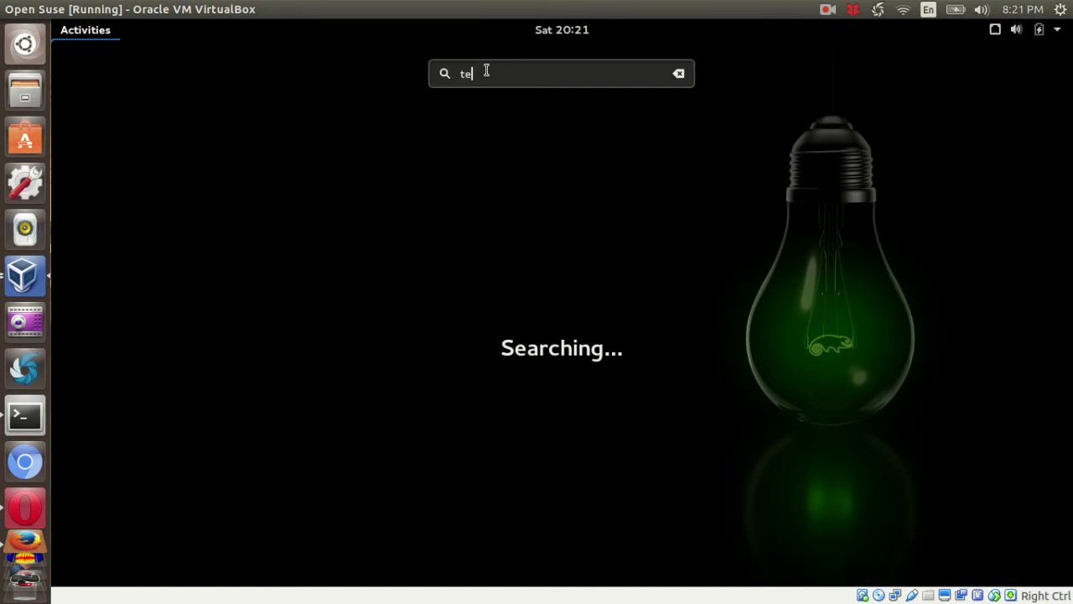
pyautogui.write('r')
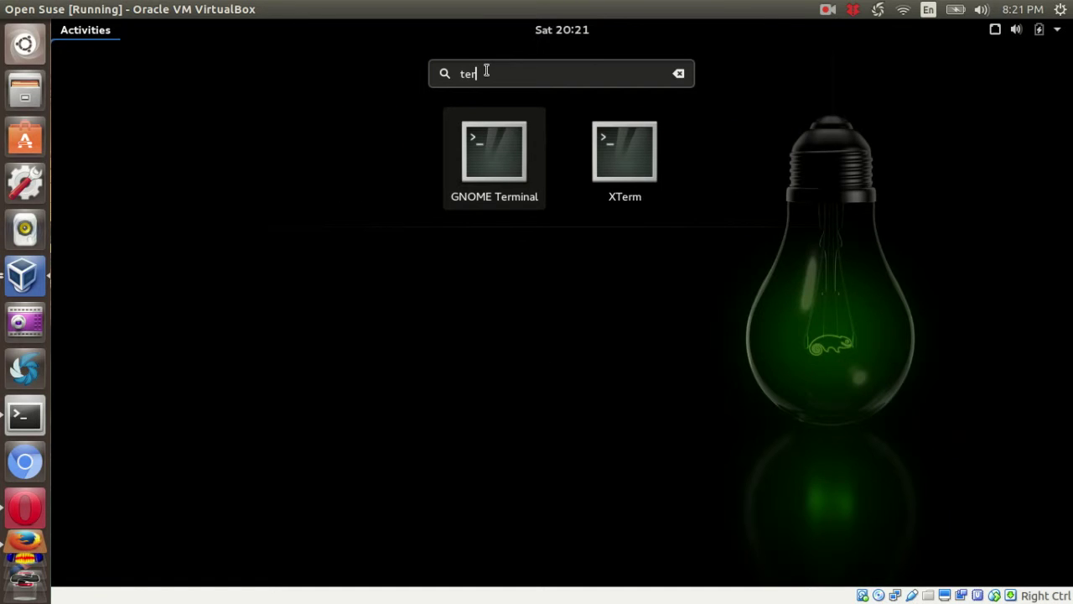
pyautogui.click(492, 147)
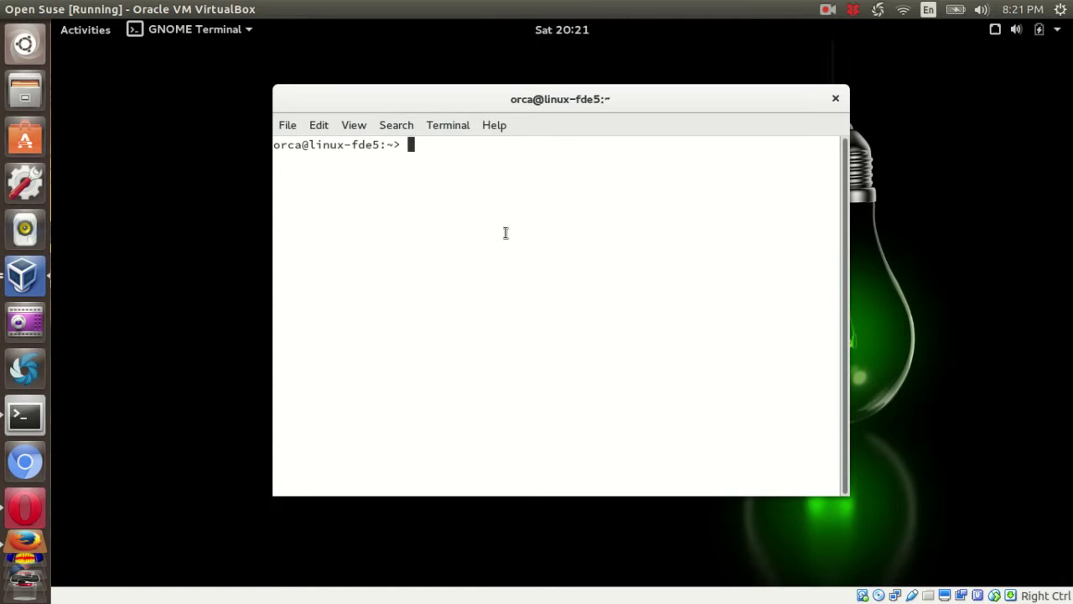
# Step: Run hostname to confirm the current name linux-fde5.suse, then close the terminal
pyautogui.moveTo(381, 149); pyautogui.dragTo(309, 140)
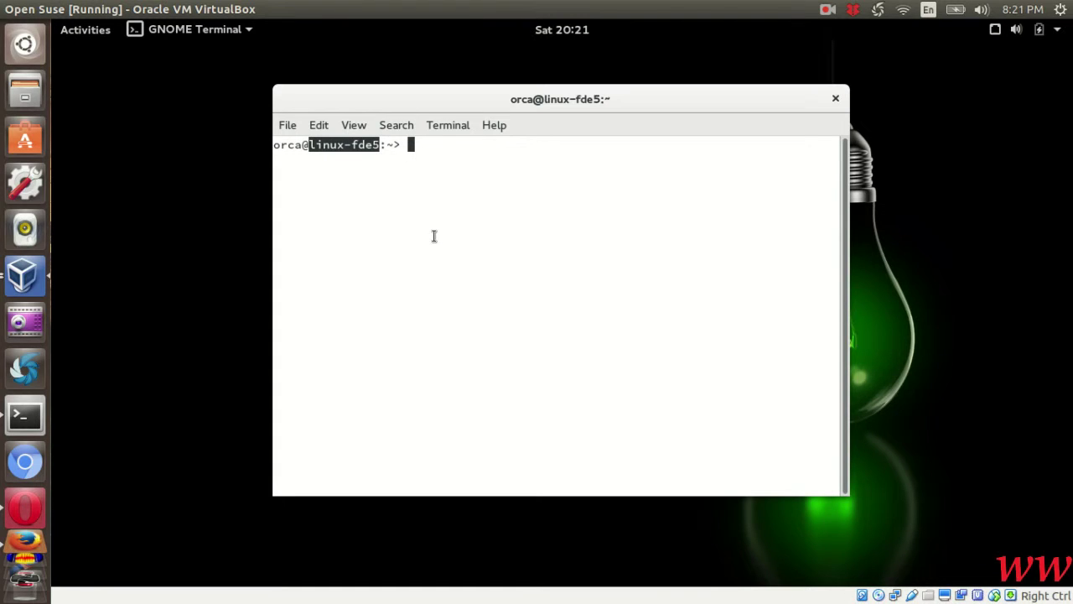
pyautogui.write('h')
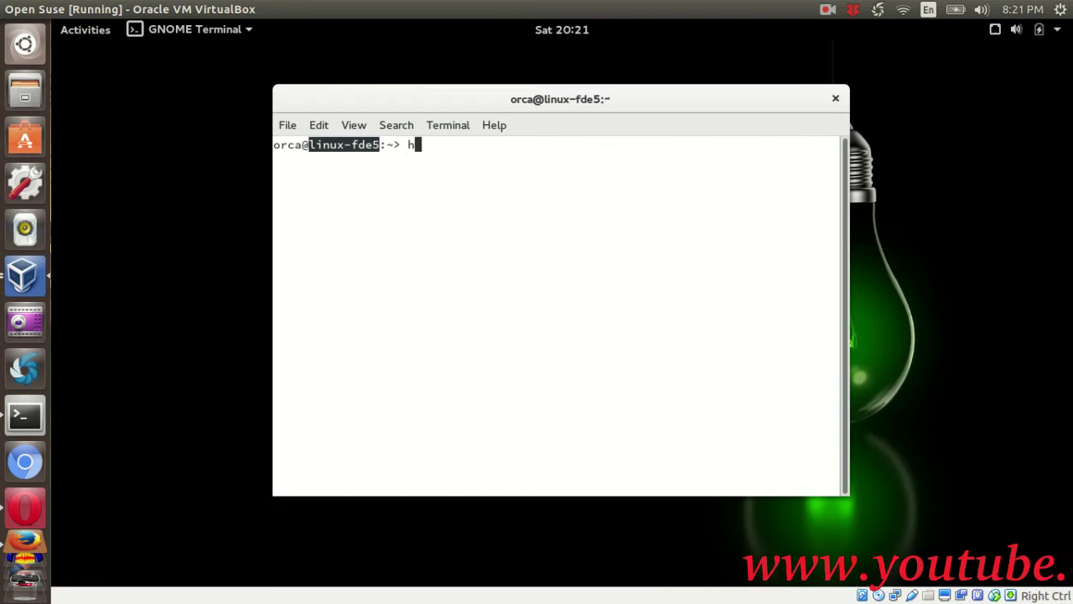
pyautogui.write('ostname')
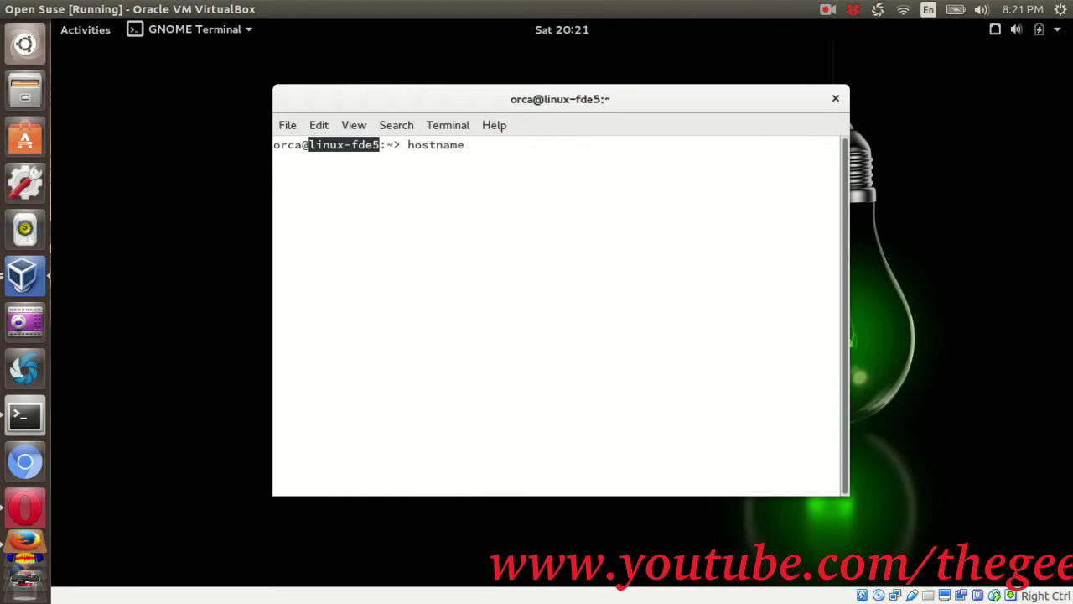
pyautogui.press('Return')
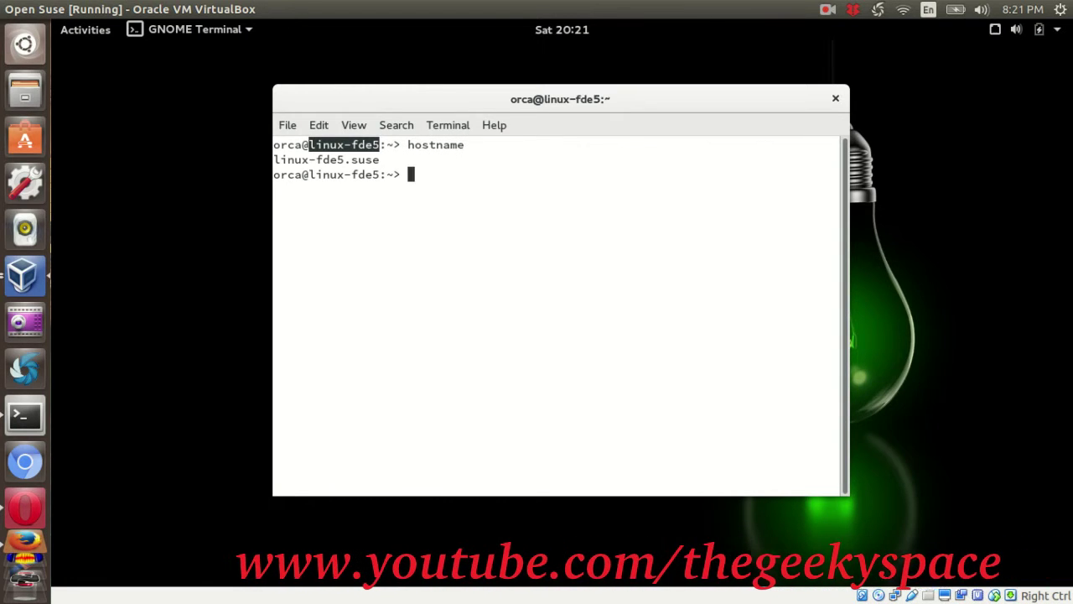
pyautogui.click(457, 270)
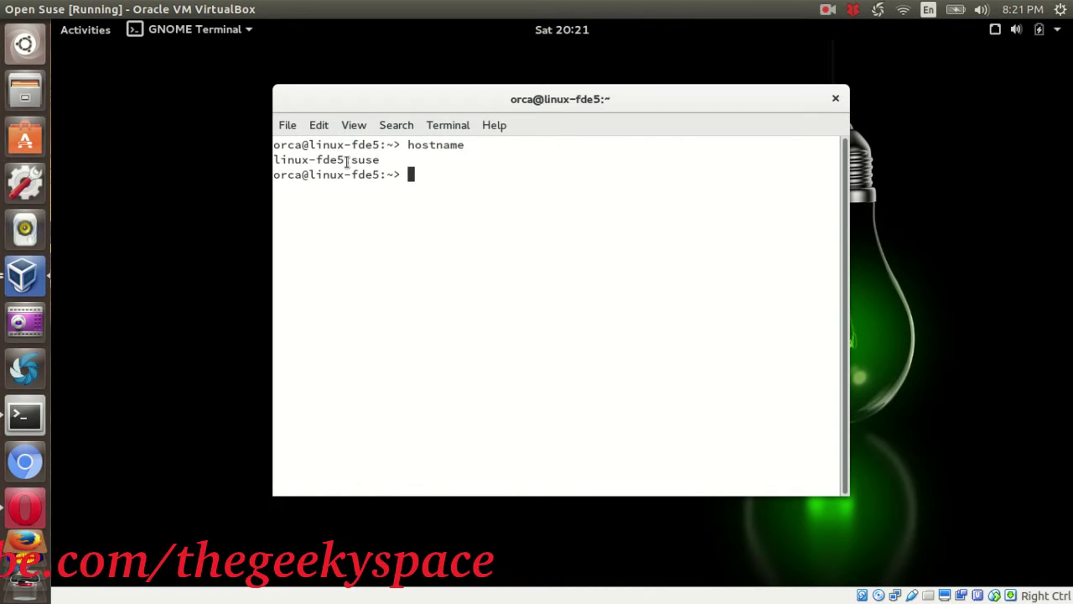
pyautogui.moveTo(343, 161); pyautogui.dragTo(275, 162)
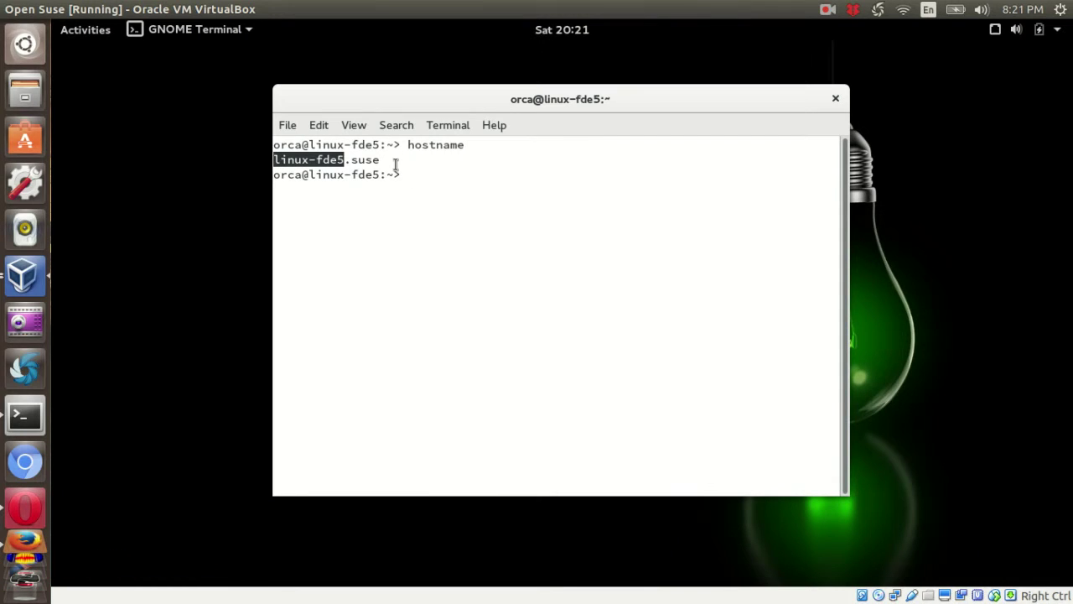
pyautogui.moveTo(391, 159); pyautogui.dragTo(352, 160)
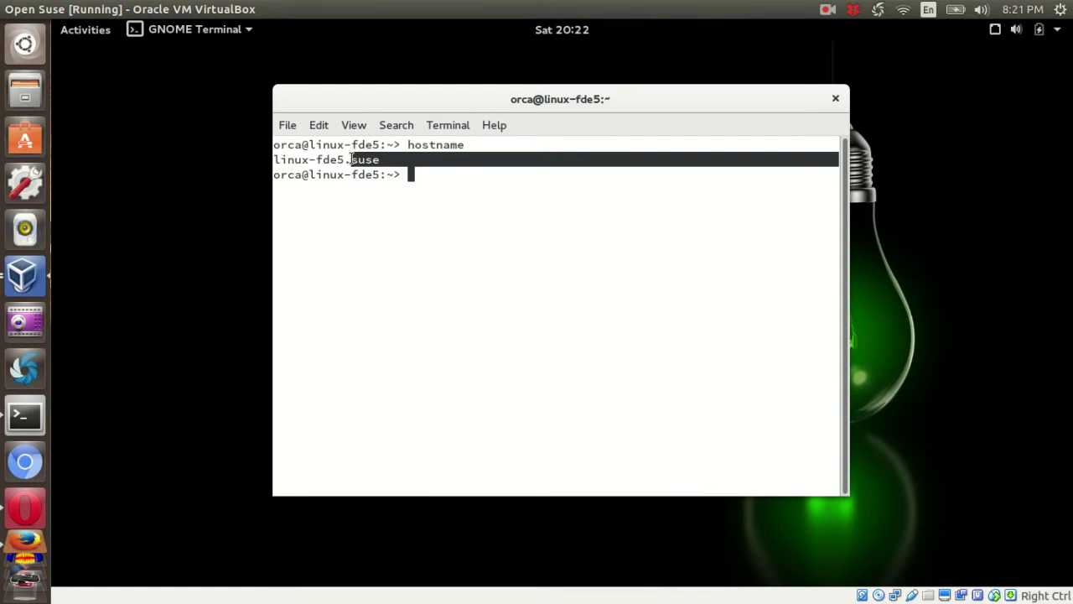
pyautogui.click(452, 177)
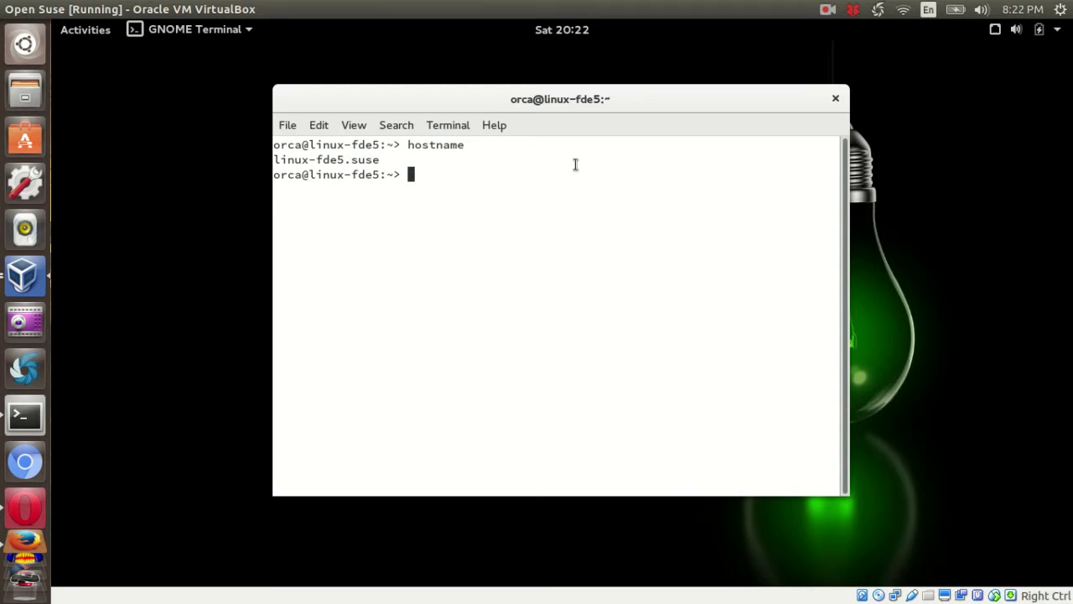
pyautogui.click(835, 99)
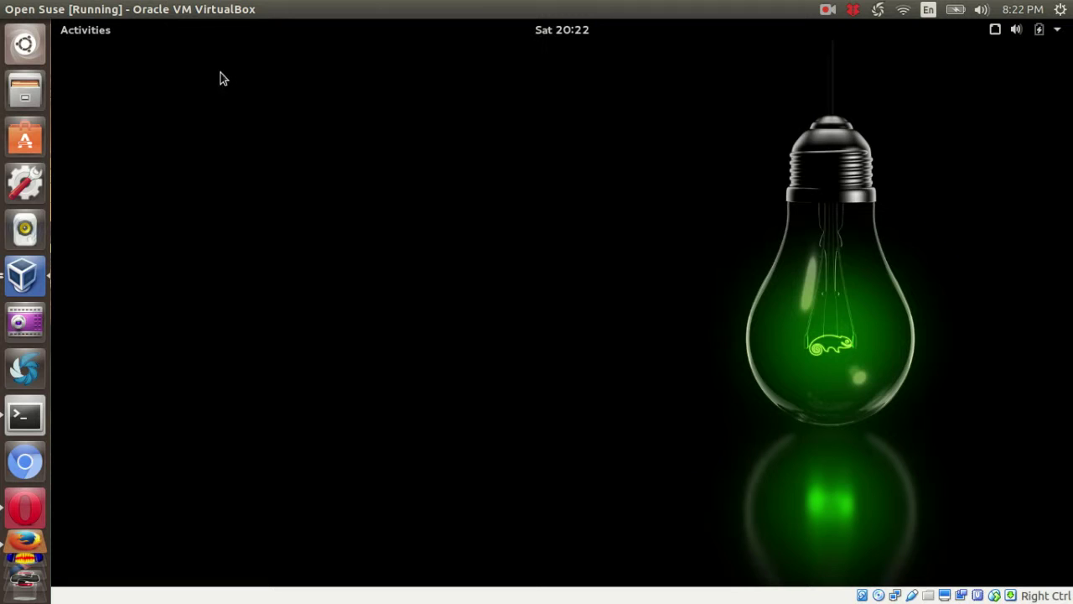
# Step: Launch YaST from an Activities search for 'yast' and authenticate with the root password
pyautogui.click(88, 31)
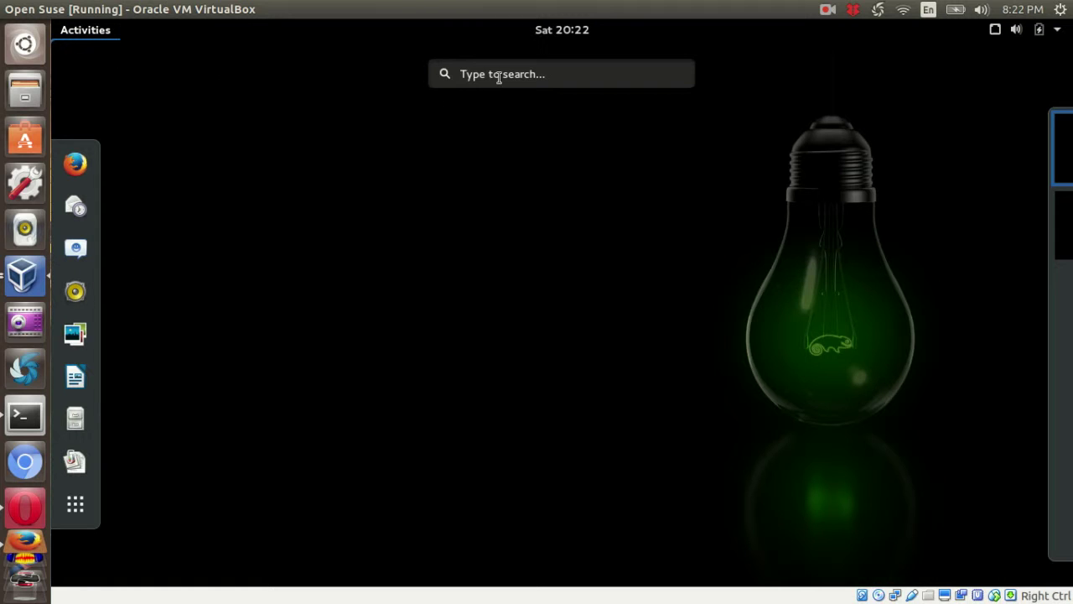
pyautogui.click(497, 75)
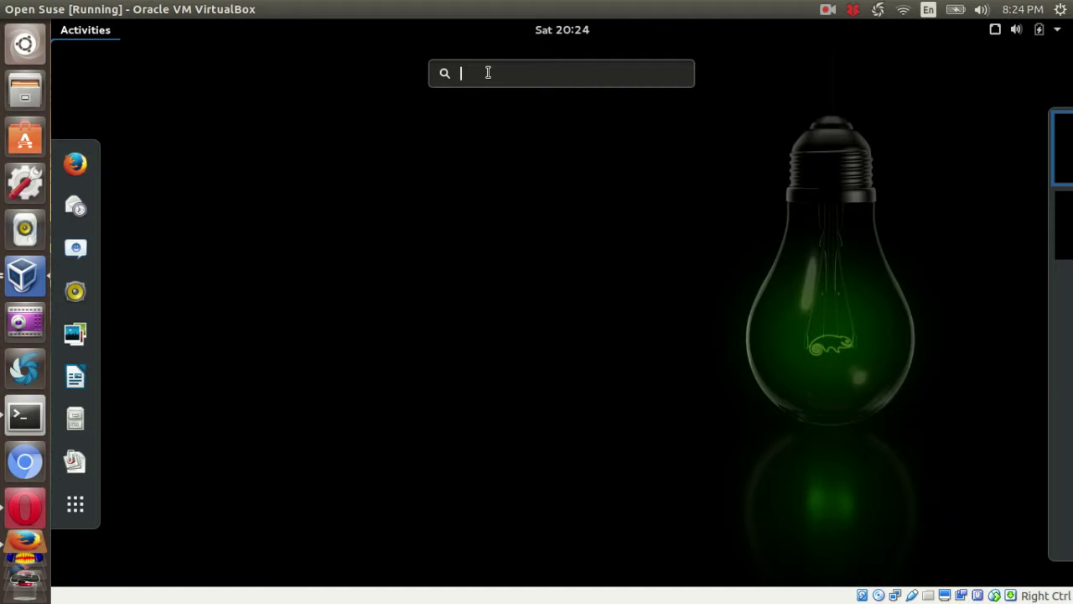
pyautogui.write('yast')
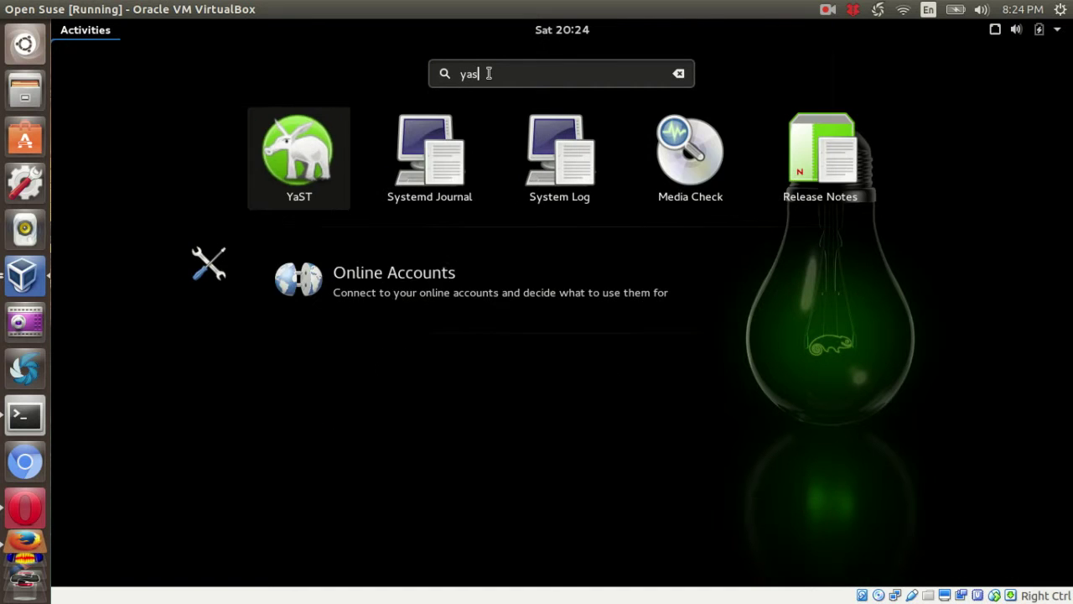
pyautogui.click(288, 146)
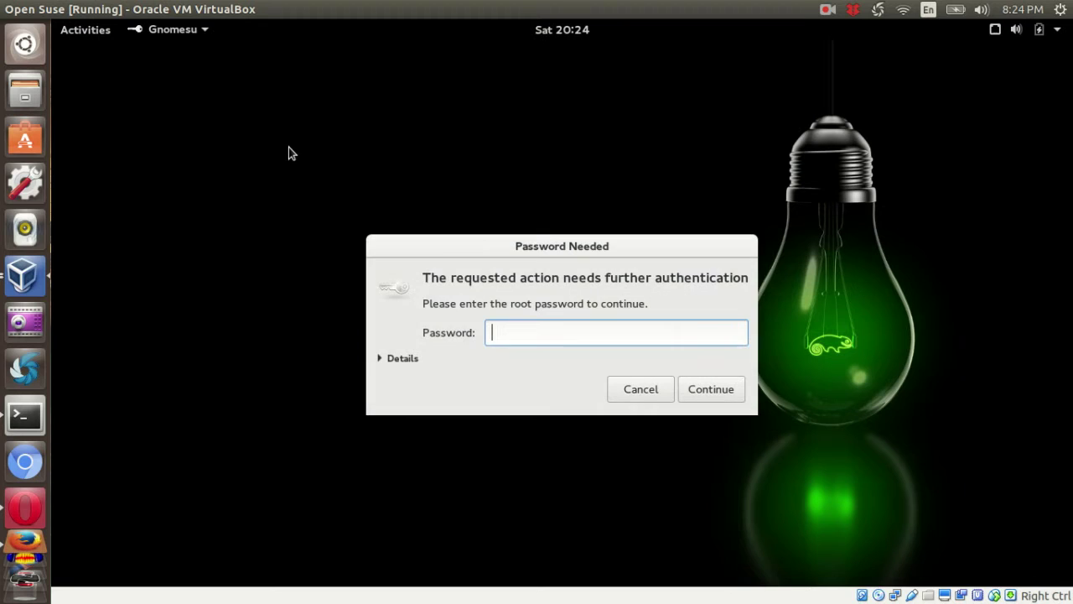
pyautogui.write('*************')
pyautogui.press('Return')
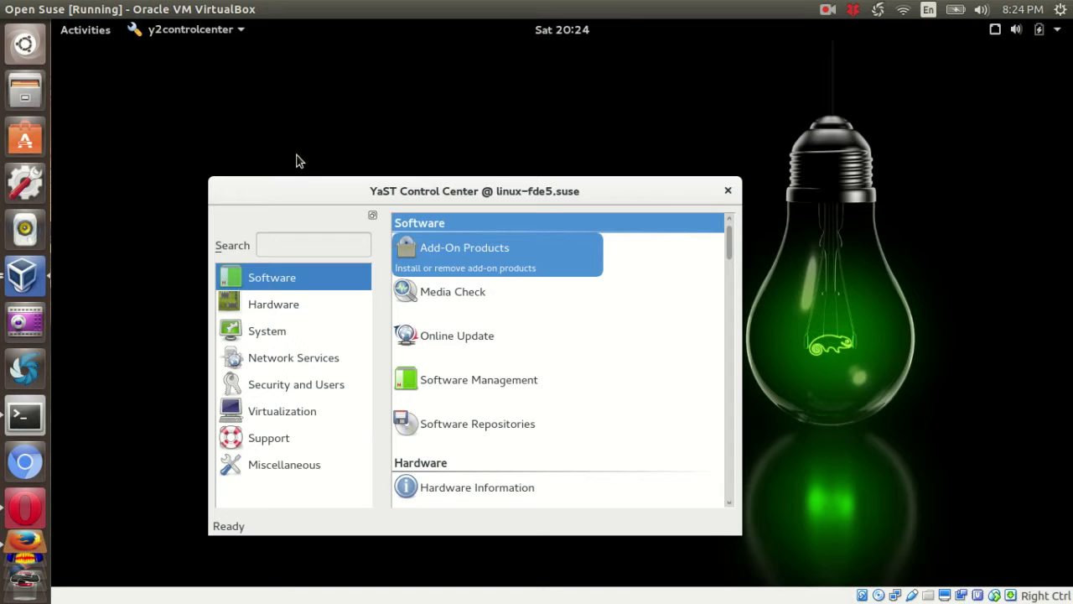
# Step: Start the Network Settings module from YaST's System category
pyautogui.click(270, 329)
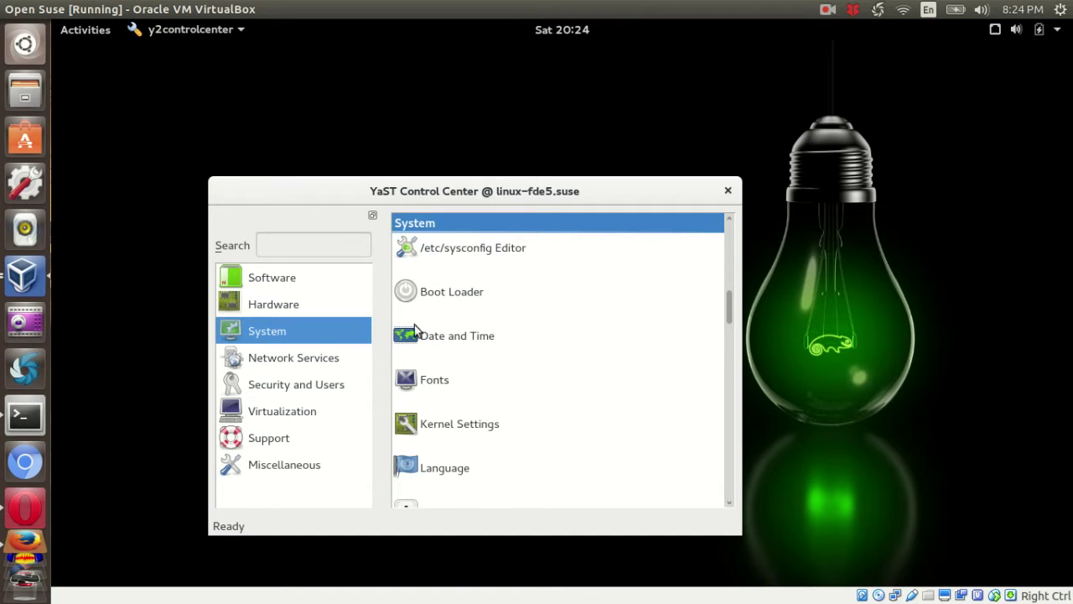
pyautogui.scroll(-2, 536, 333)
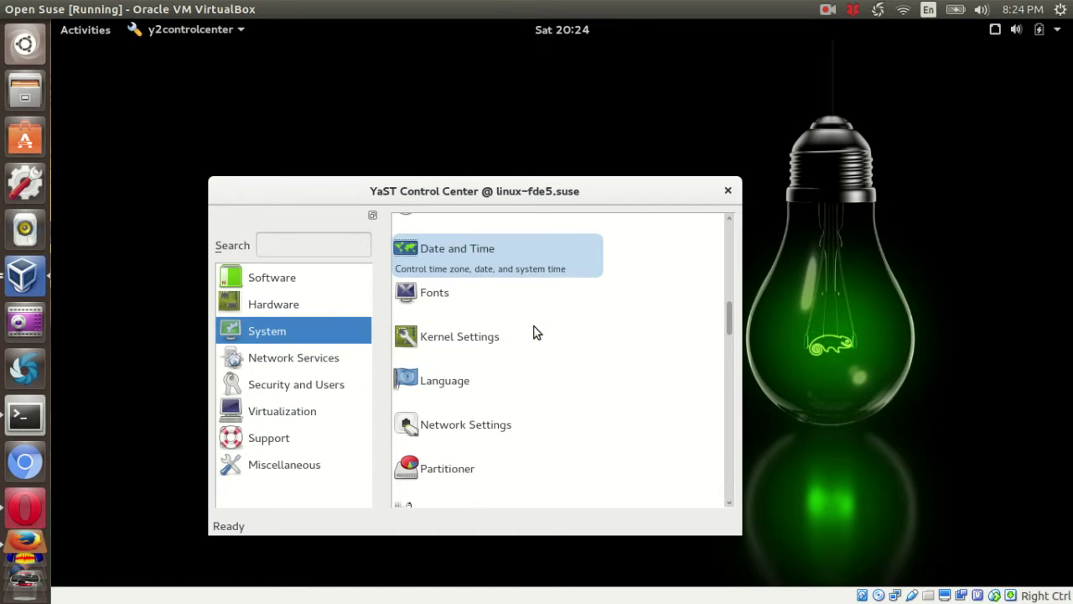
pyautogui.scroll(-2, 534, 332)
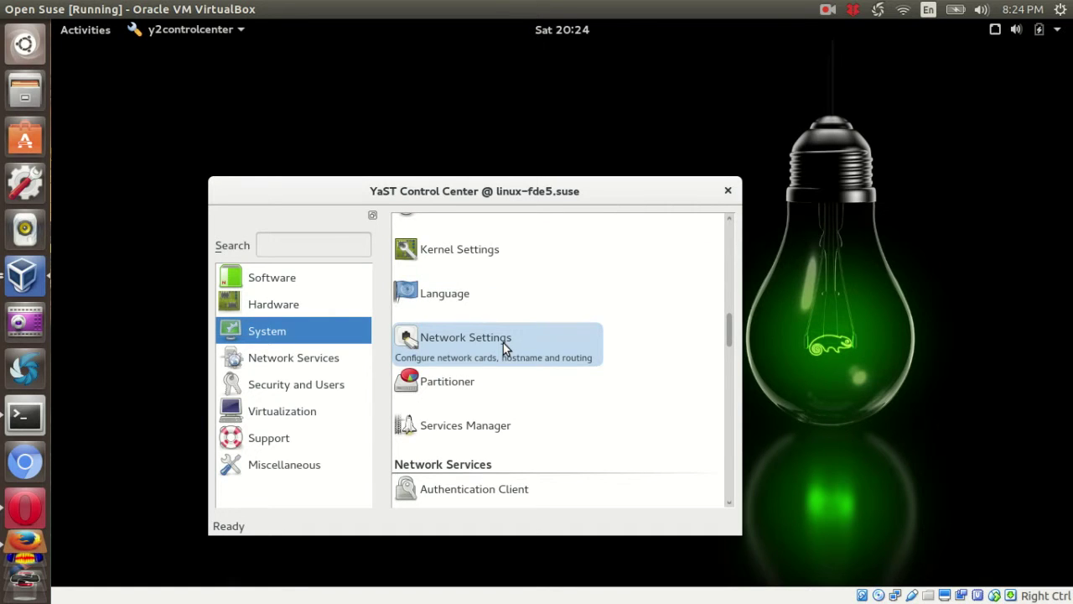
pyautogui.click(503, 343)
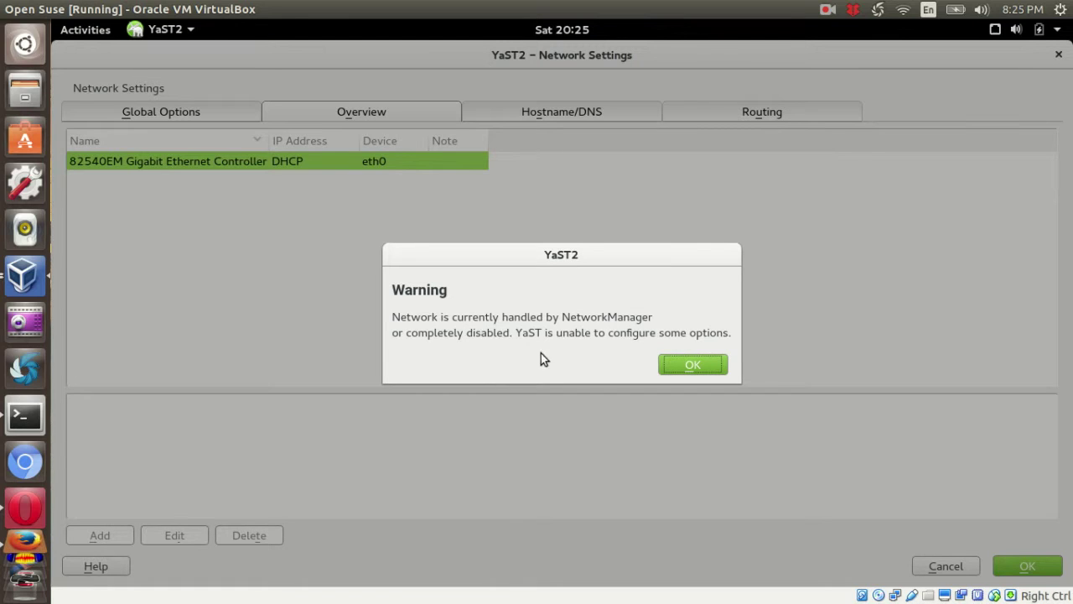
# Step: Dismiss the NetworkManager warning and view the Overview listing eth0 on DHCP
pyautogui.click(712, 370)
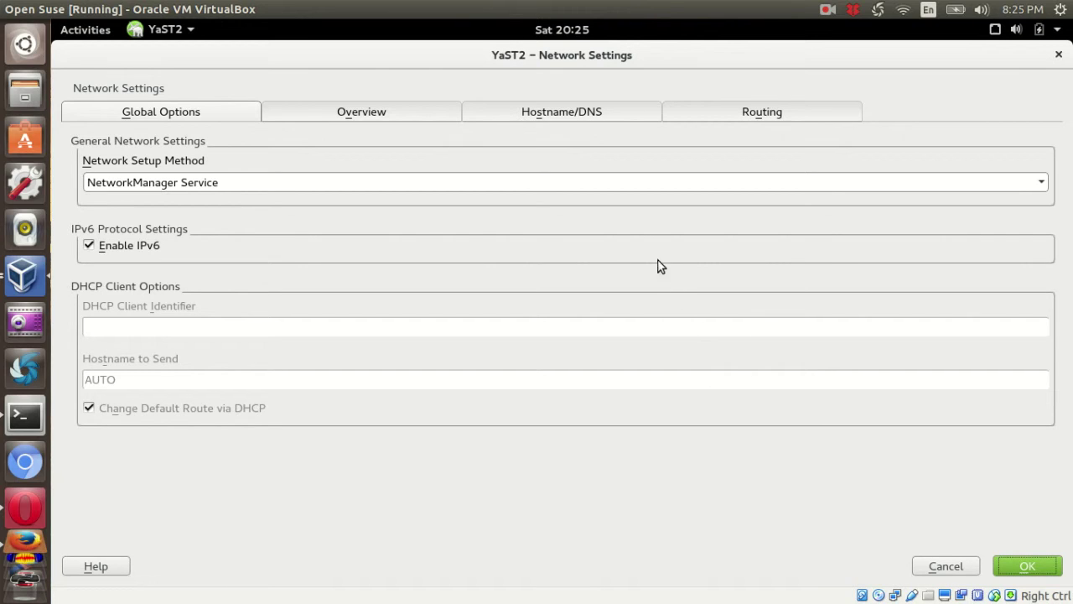
pyautogui.click(426, 117)
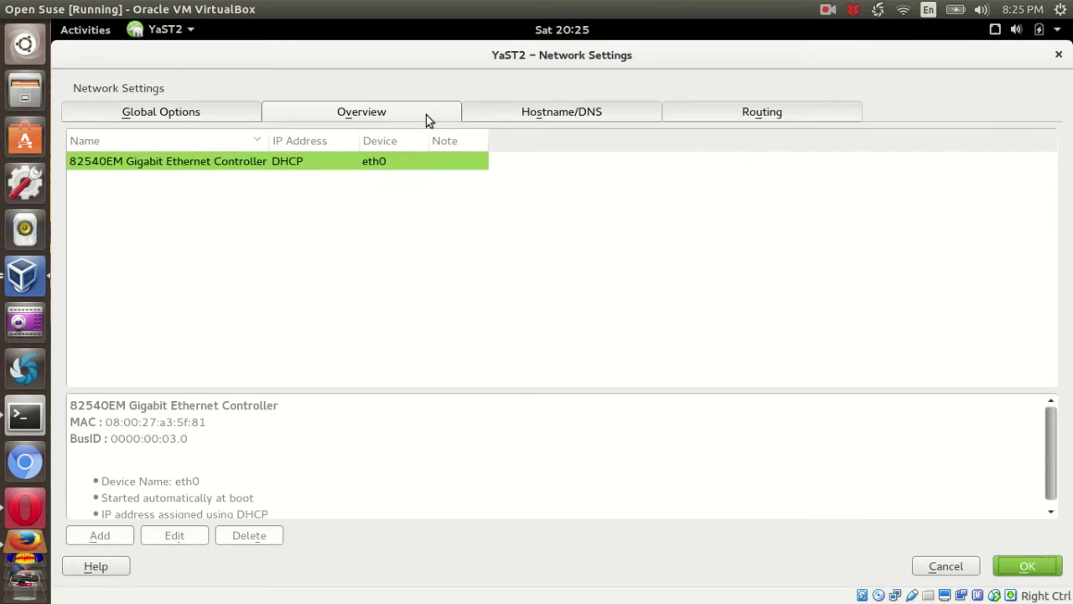
# Step: On Hostname/DNS, replace hostname linux-fde5 with minke and domain suse with pentestlab
pyautogui.click(523, 116)
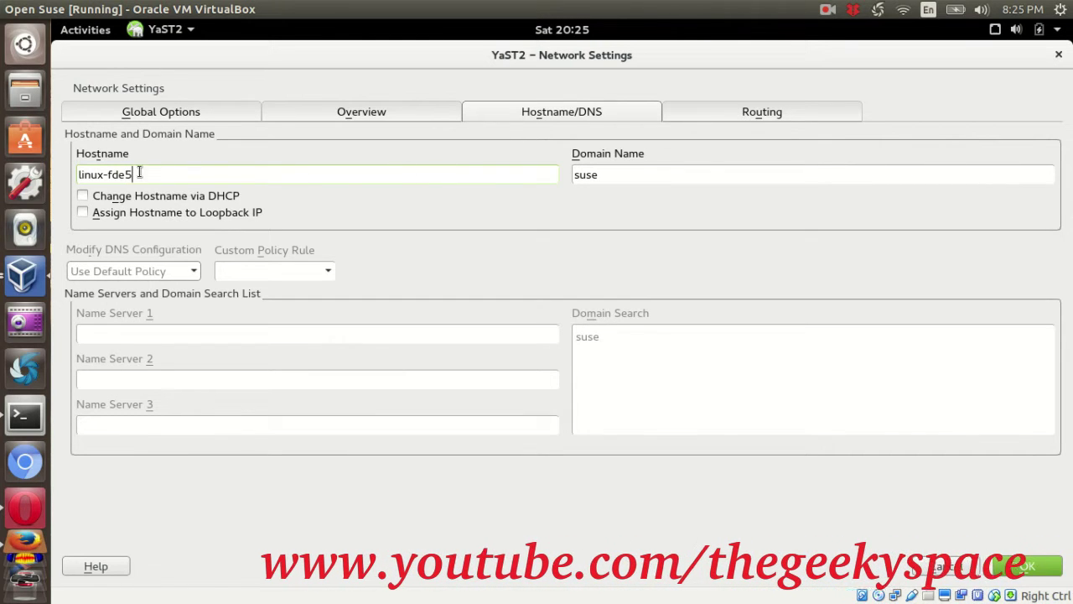
pyautogui.moveTo(144, 173); pyautogui.dragTo(78, 175)
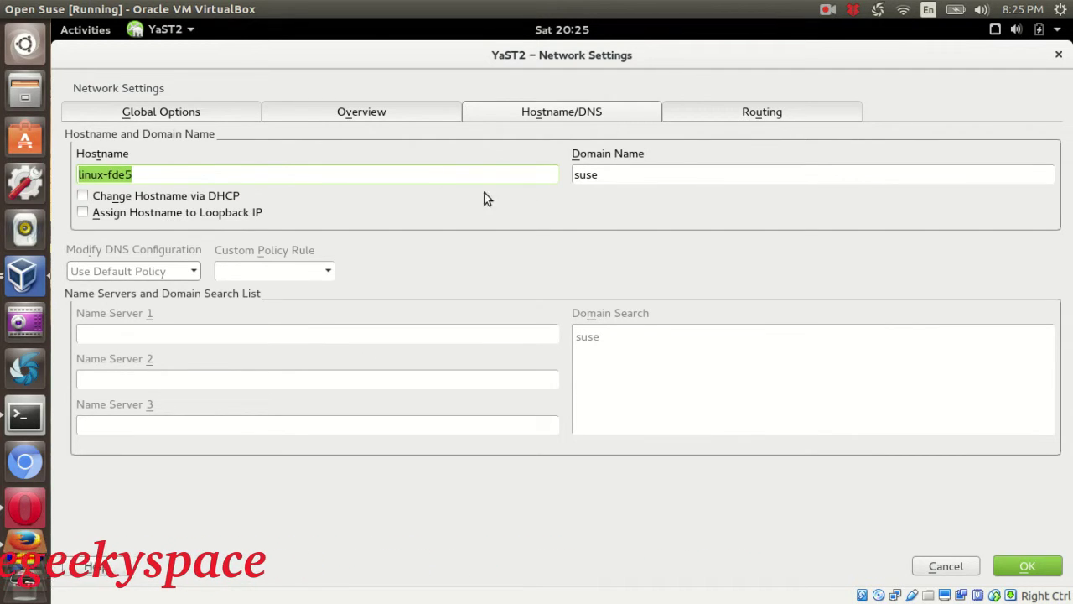
pyautogui.moveTo(613, 173); pyautogui.dragTo(553, 172)
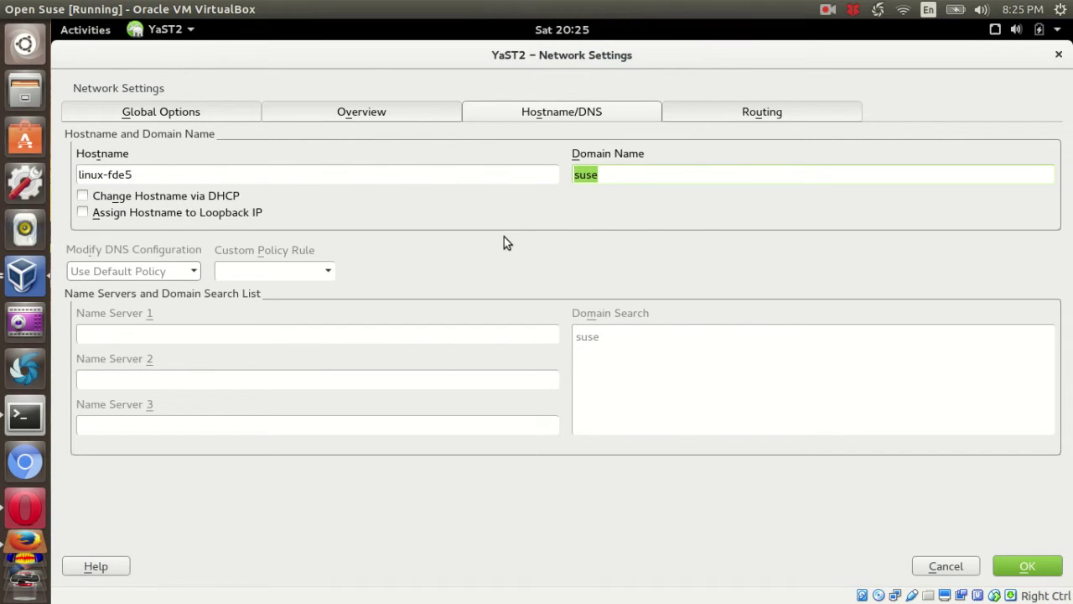
pyautogui.click(254, 167)
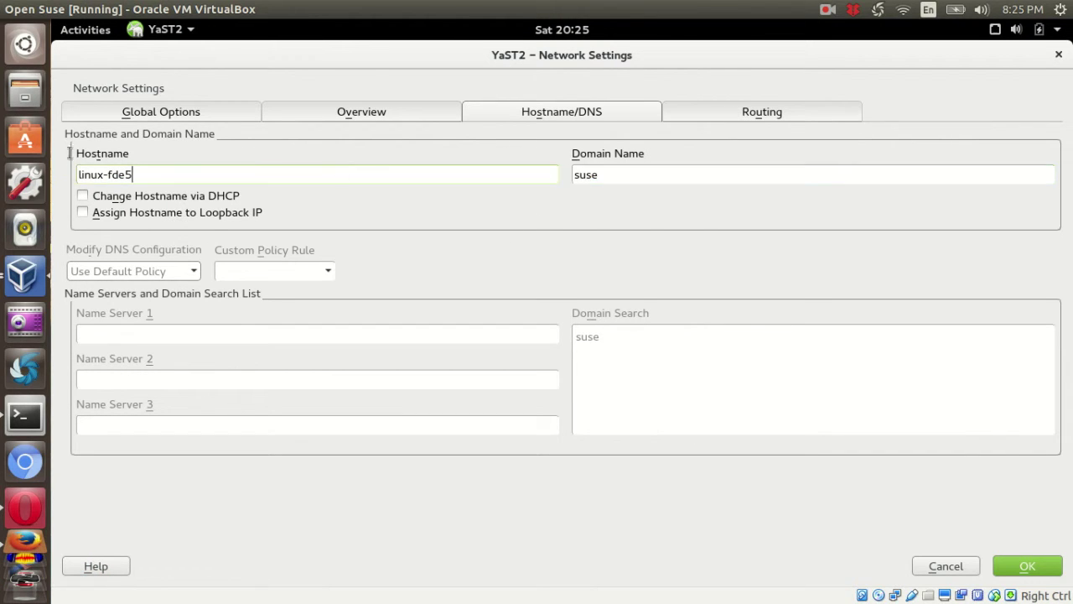
pyautogui.moveTo(254, 167); pyautogui.dragTo(79, 175)
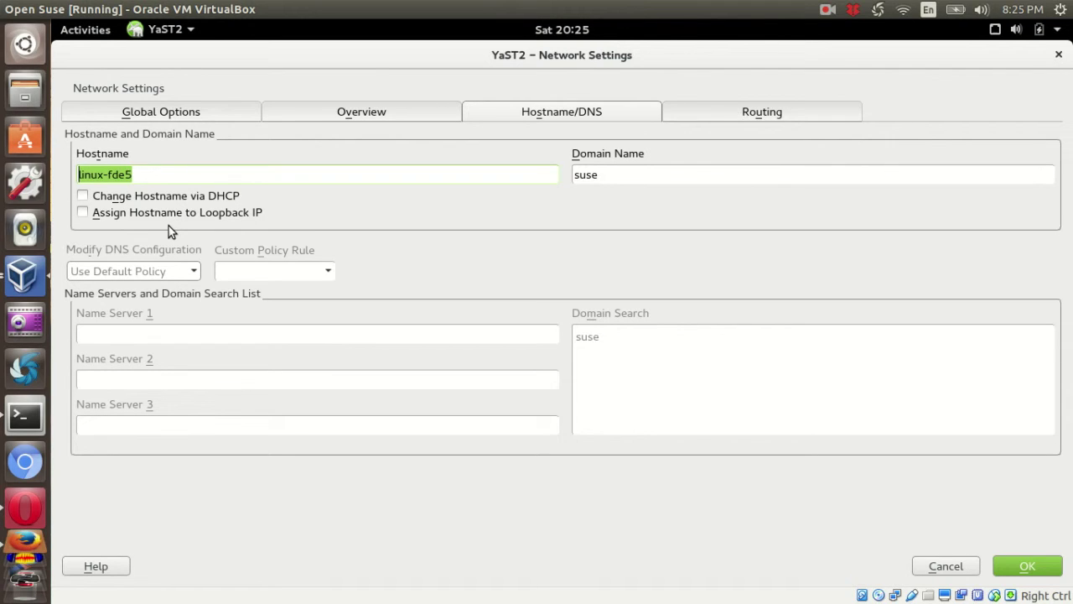
pyautogui.write('minke')
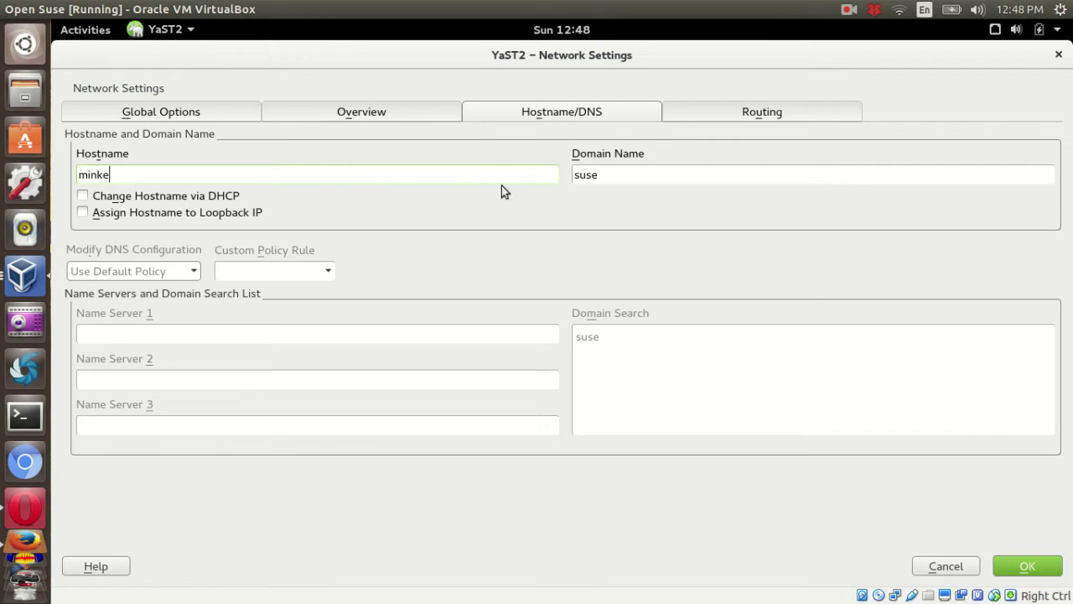
pyautogui.moveTo(606, 174); pyautogui.dragTo(572, 174)
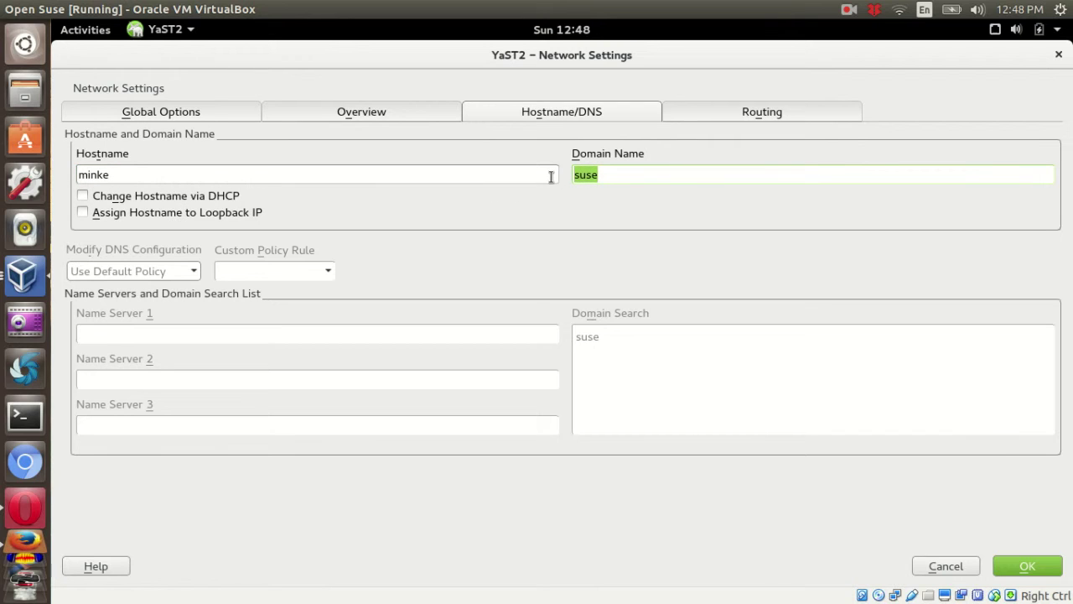
pyautogui.write('pentestla')
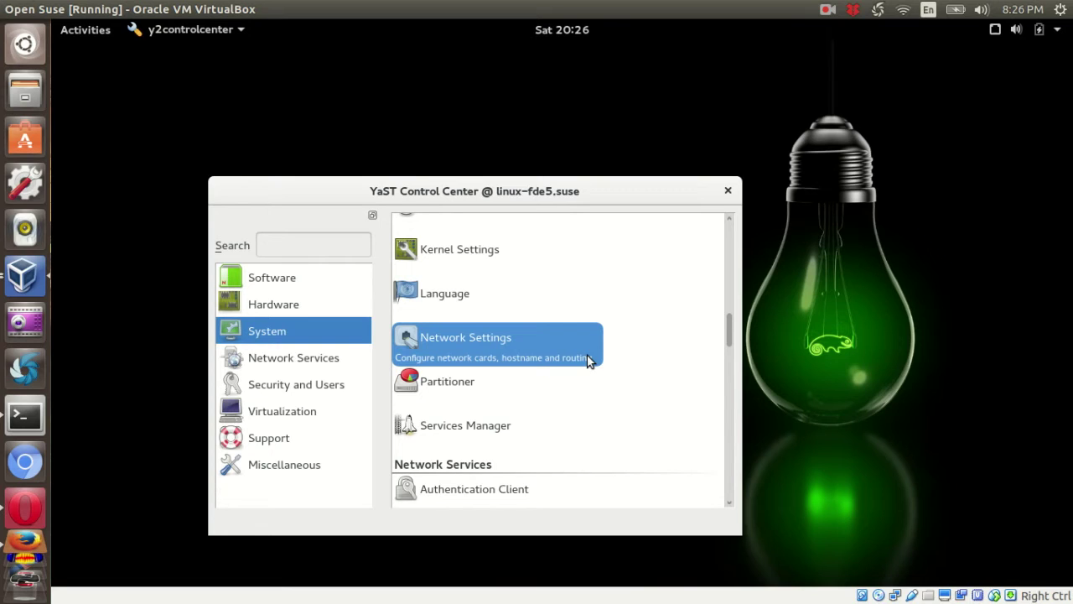
# Step: Close YaST Control Center and launch GNOME Terminal via an Activities search for 'ter'
pyautogui.click(730, 192)
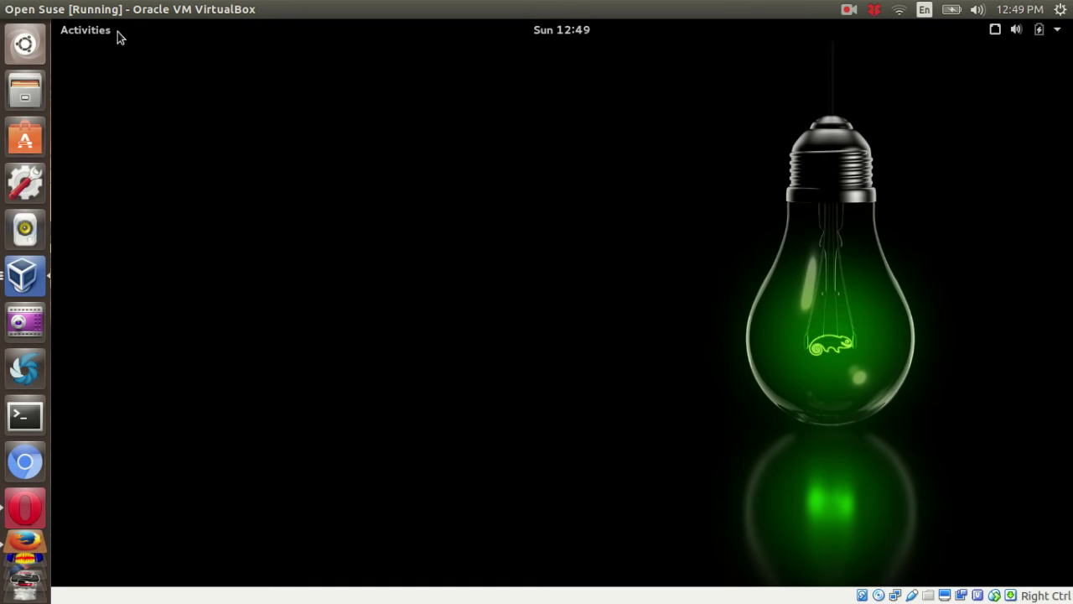
pyautogui.click(120, 36)
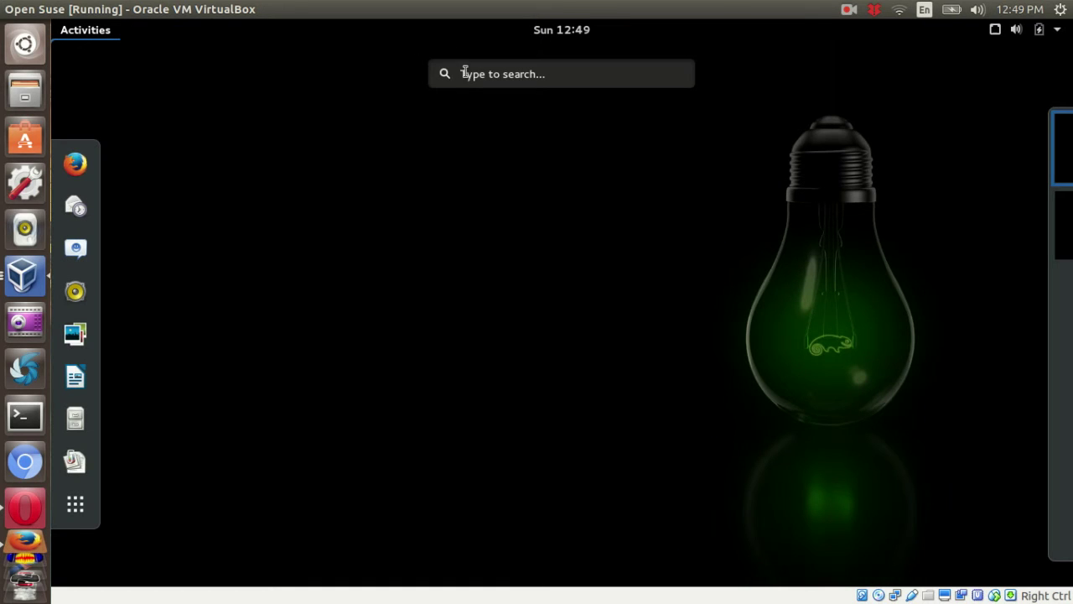
pyautogui.write('ter')
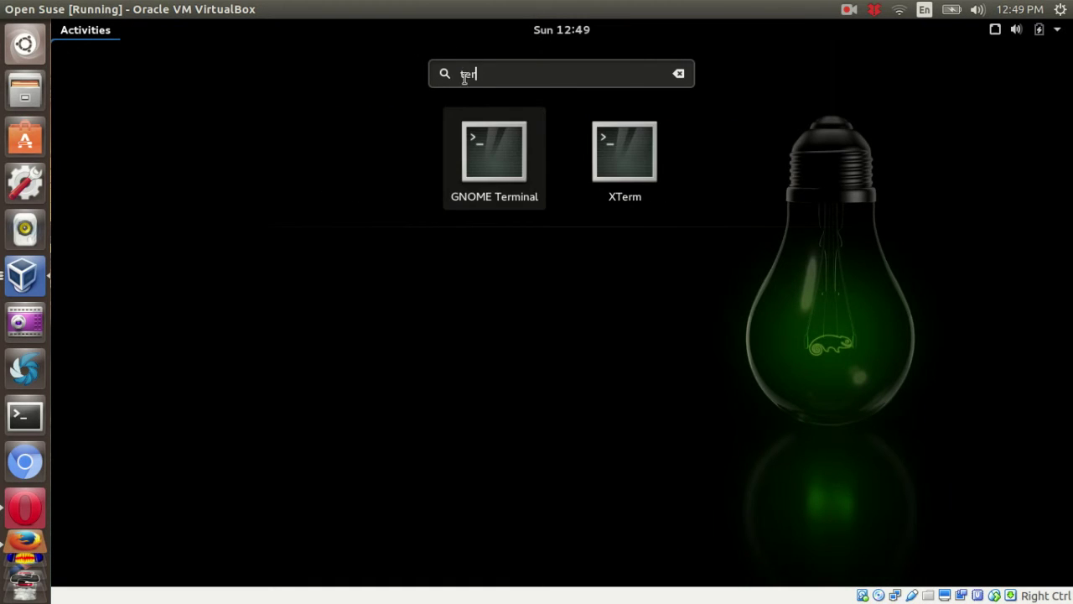
pyautogui.click(489, 170)
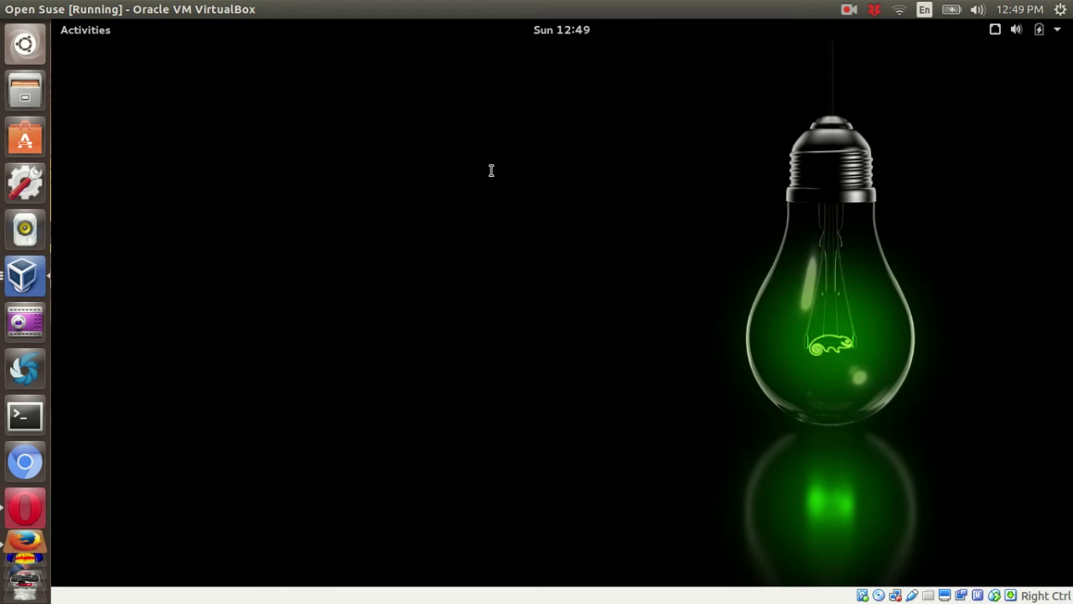
# Step: Run hostname to confirm it reports minke.pentestlab, then clear the terminal
pyautogui.write('hostname')
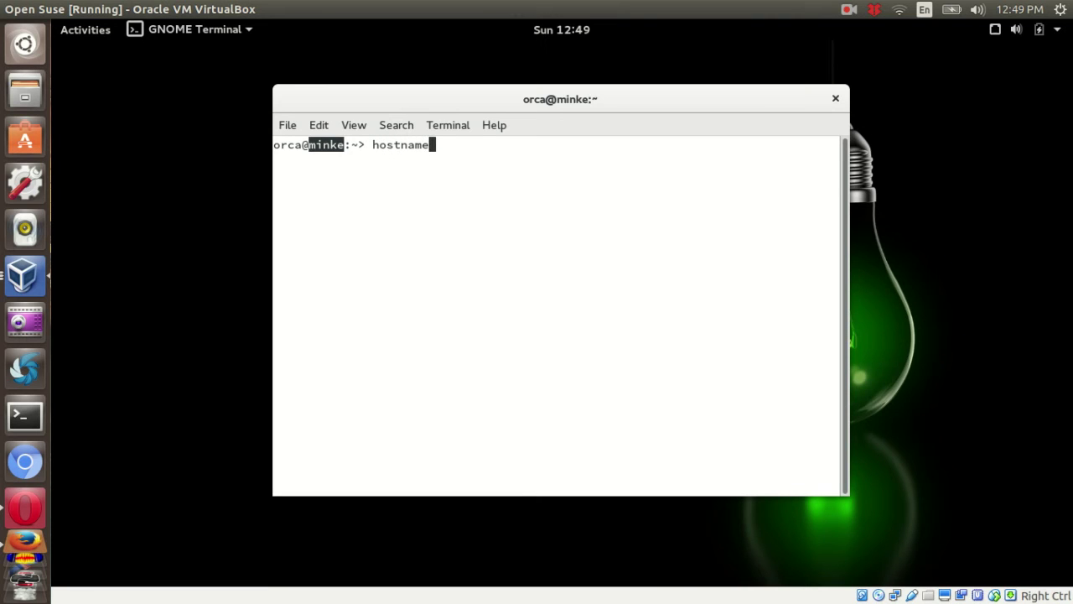
pyautogui.press('Return')
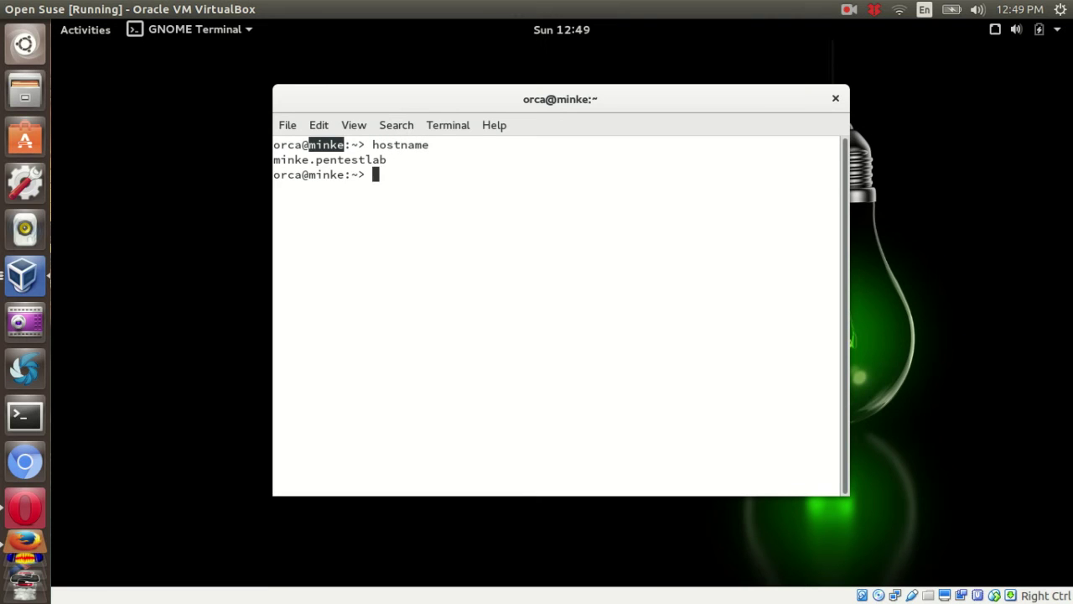
pyautogui.click(438, 243)
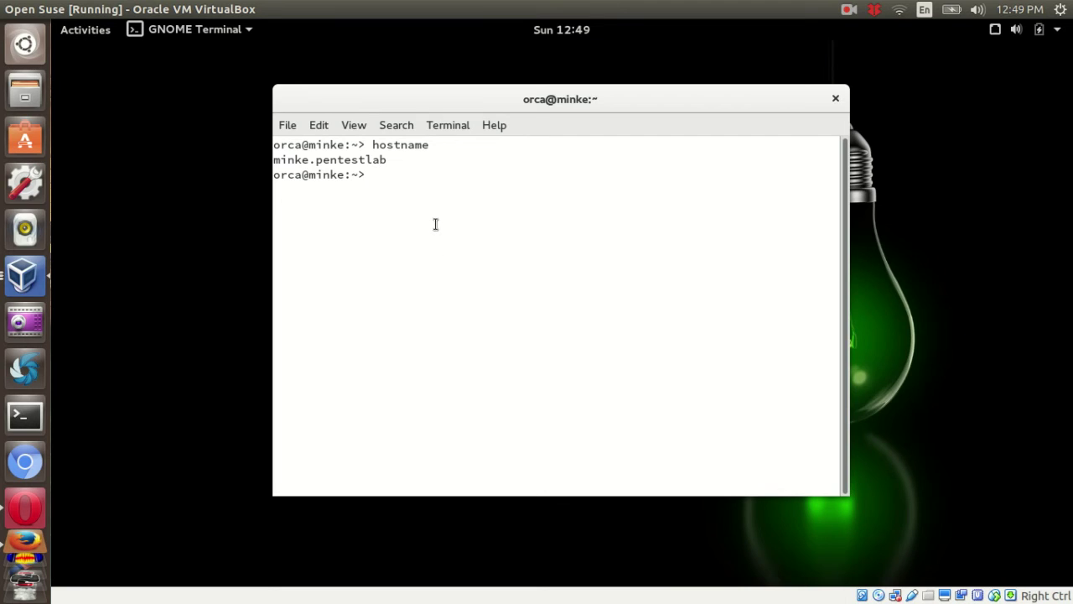
pyautogui.moveTo(309, 160); pyautogui.dragTo(273, 161)
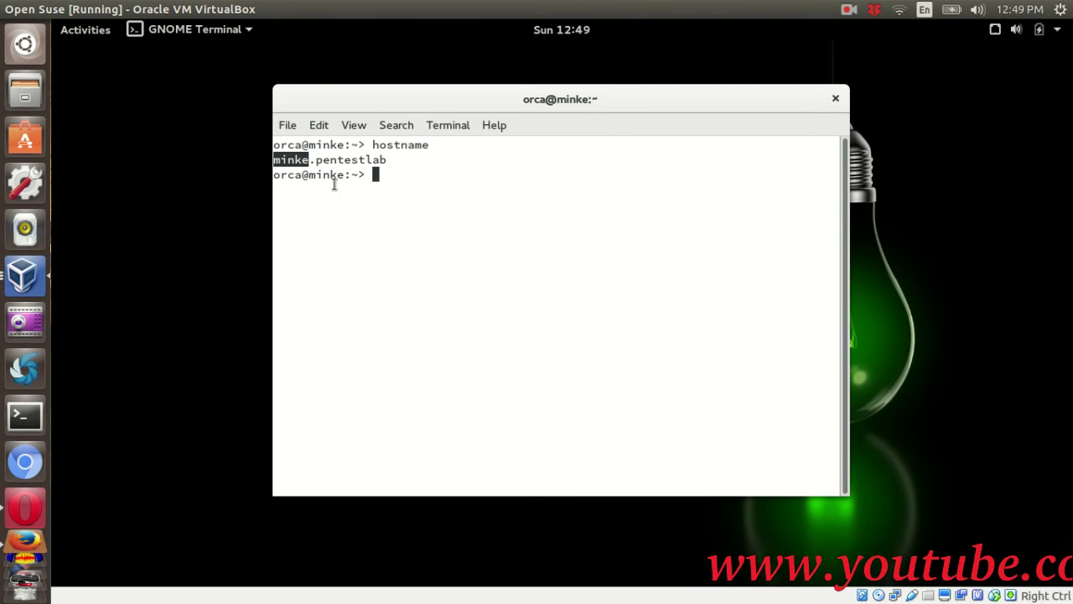
pyautogui.click(390, 159)
pyautogui.moveTo(390, 160); pyautogui.dragTo(317, 164)
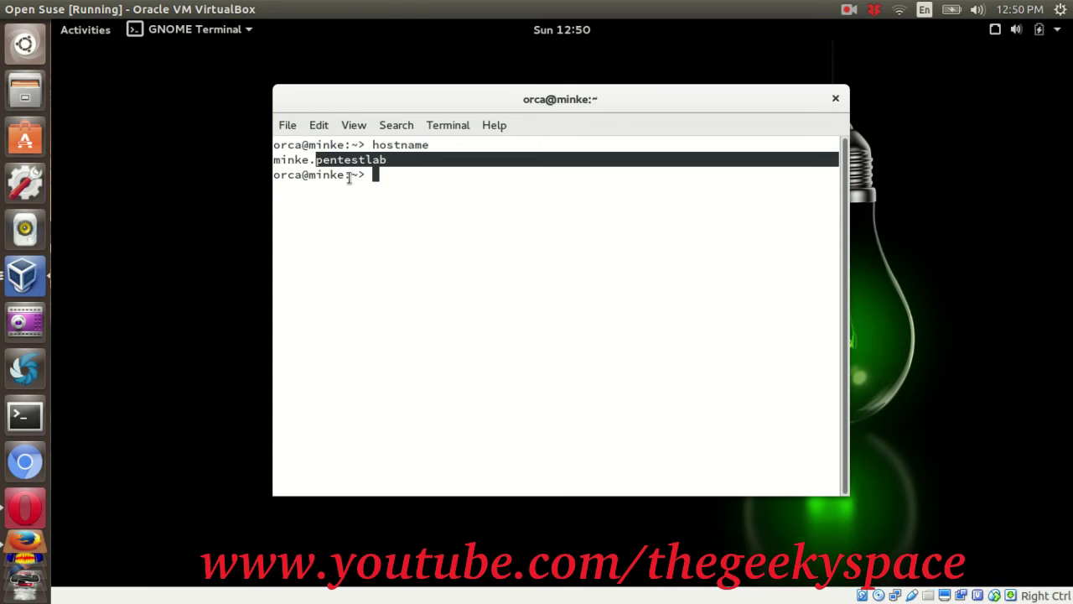
pyautogui.click(379, 183)
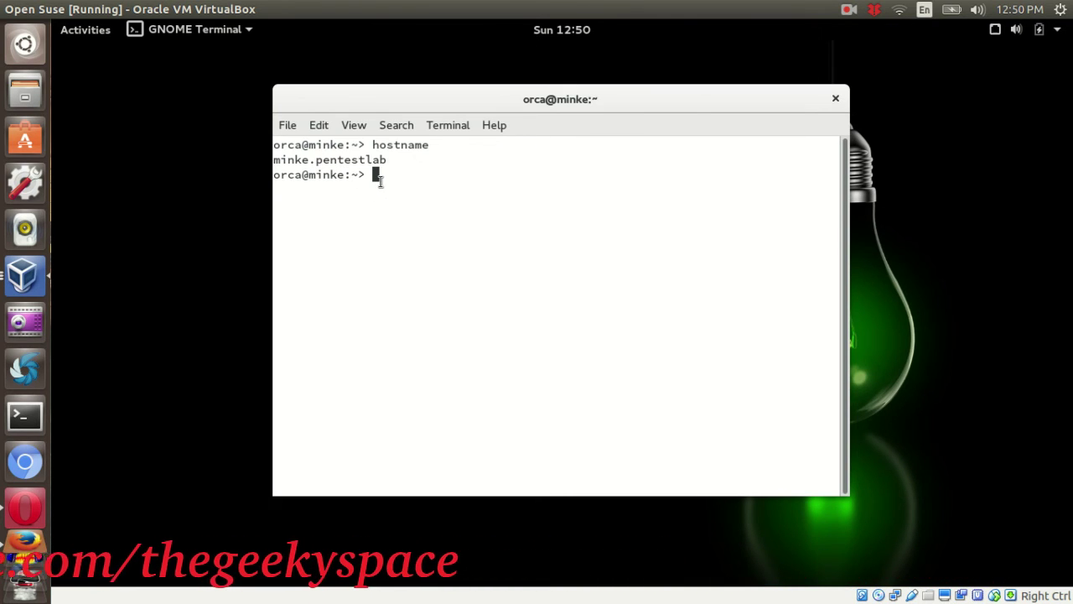
pyautogui.write('clear')
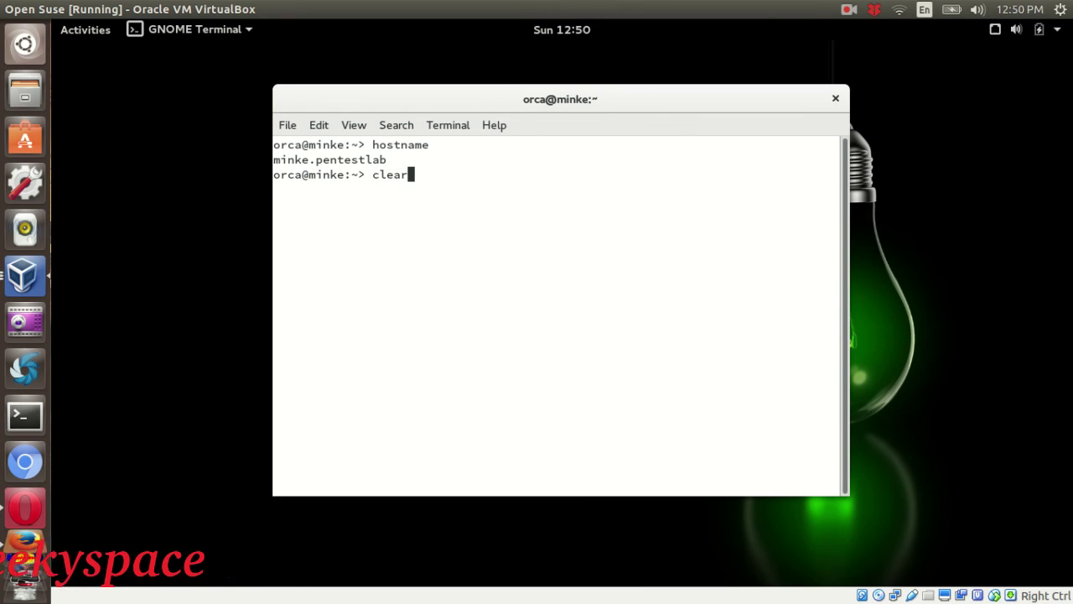
pyautogui.press('Return')
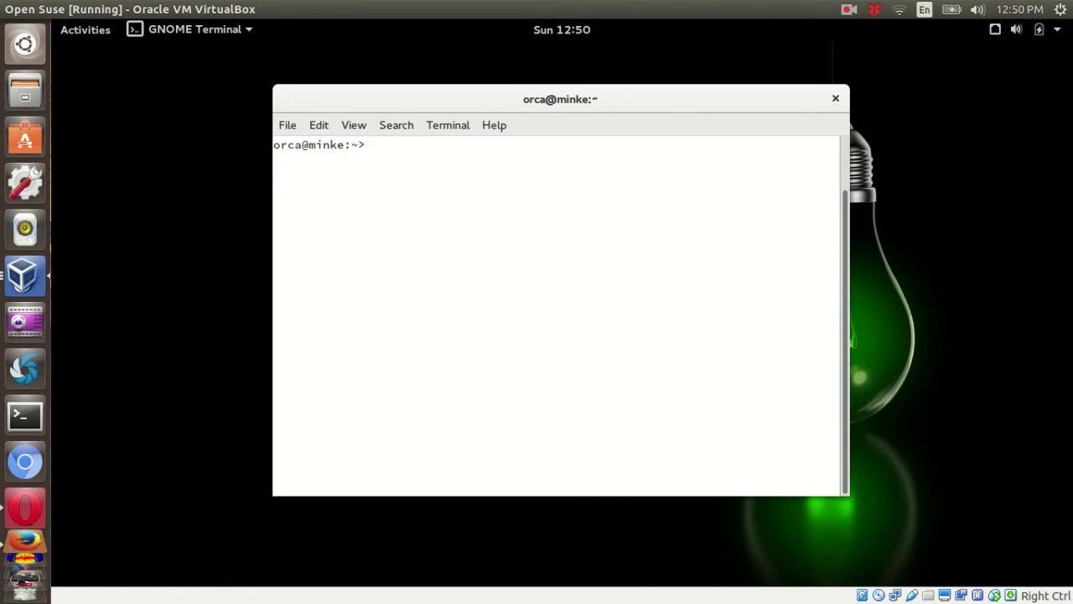